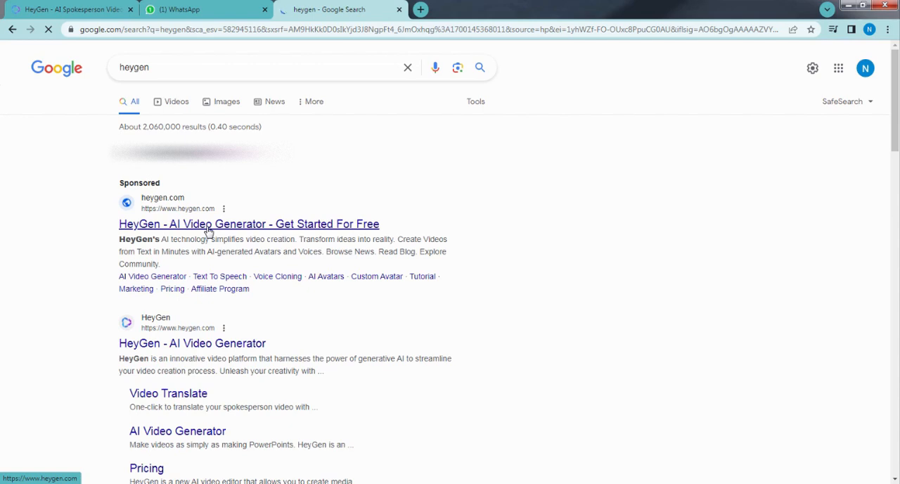
Open the HeyGen website from the sponsored search result and look over its home page.
{"action": "left_click", "coordinate": [209, 224]}
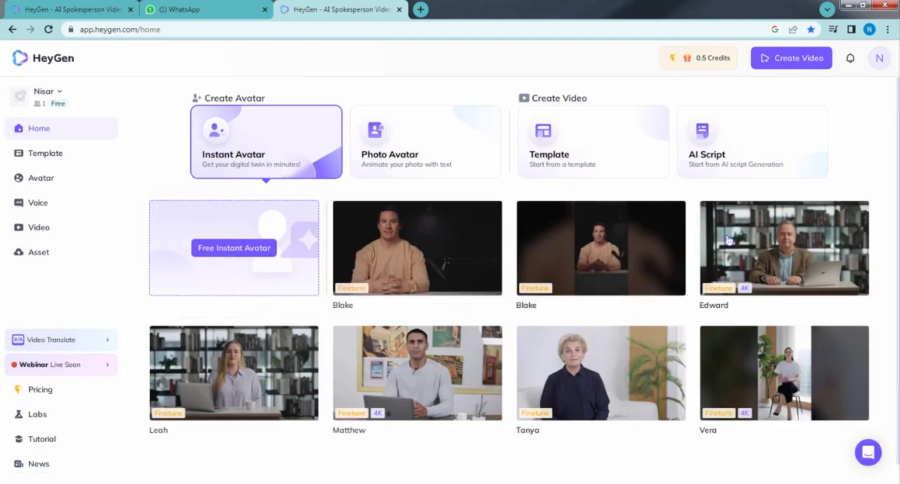
{"action": "mouse_move", "coordinate": [482, 211]}
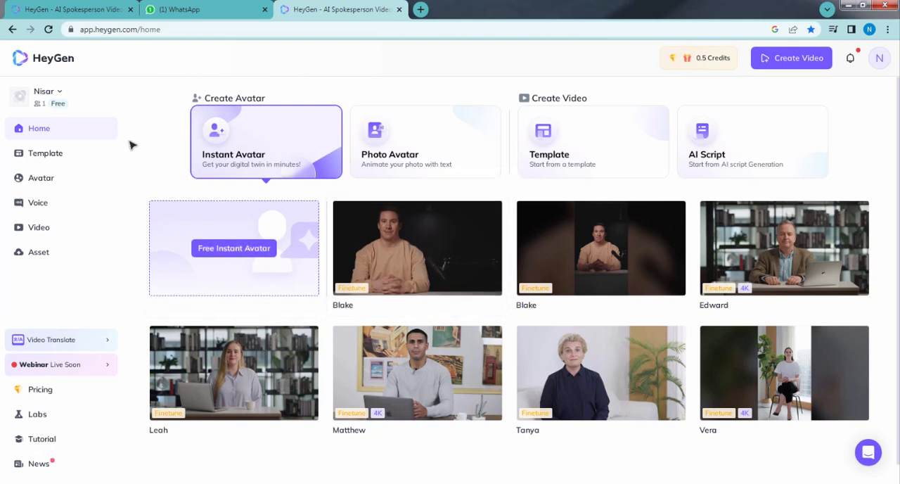
{"action": "scroll", "coordinate": [633, 267], "scroll_direction": "down", "scroll_amount": 1}
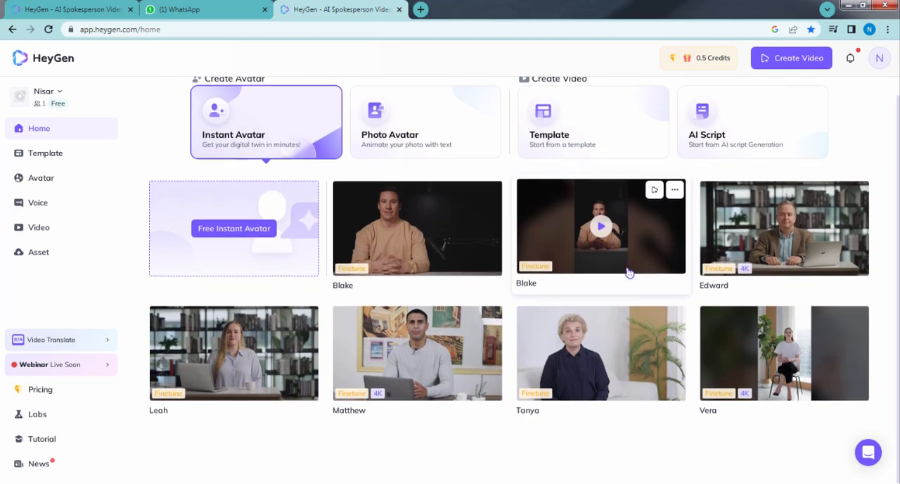
{"action": "scroll", "coordinate": [630, 273], "scroll_direction": "up", "scroll_amount": 1}
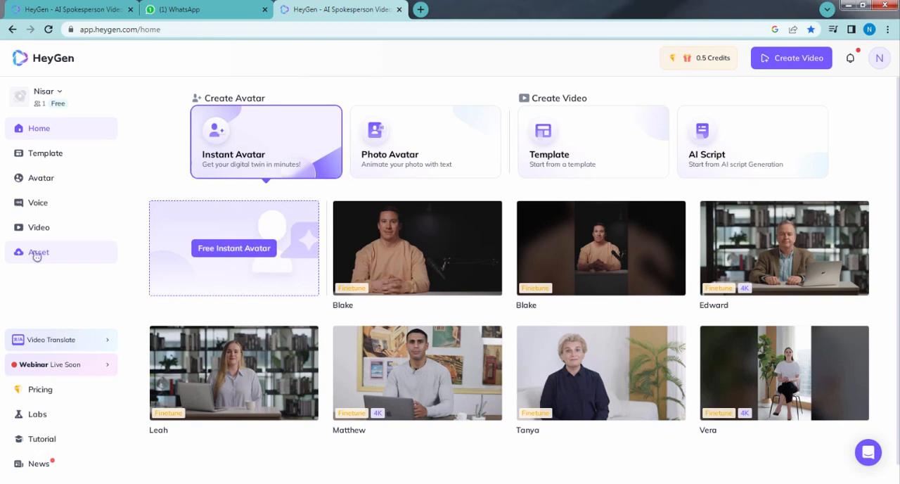
Open the Avatar page and browse the instant and photo avatars in the Avatar Library.
{"action": "left_click", "coordinate": [47, 187]}
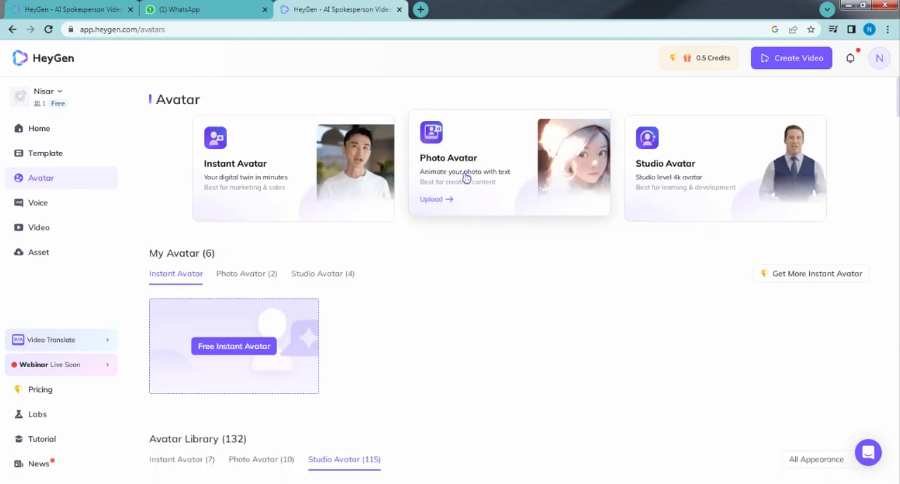
{"action": "scroll", "coordinate": [420, 281], "scroll_direction": "down", "scroll_amount": 3}
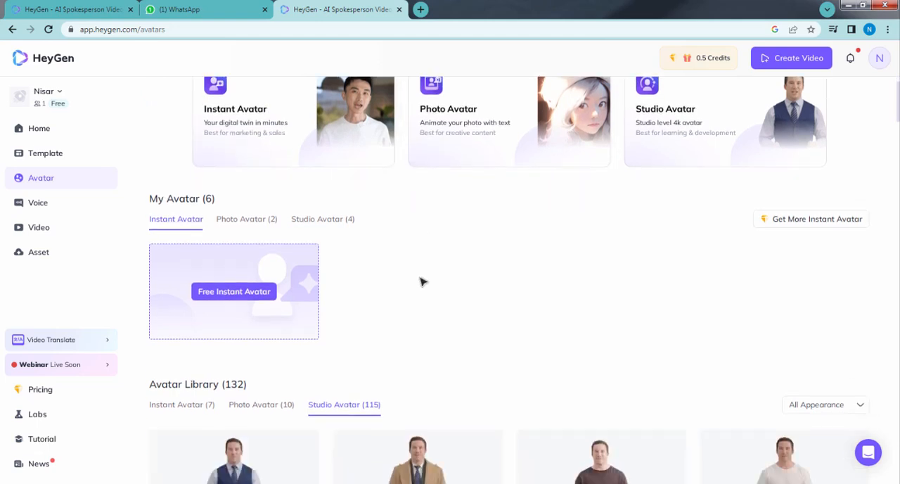
{"action": "scroll", "coordinate": [420, 281], "scroll_direction": "down", "scroll_amount": 3}
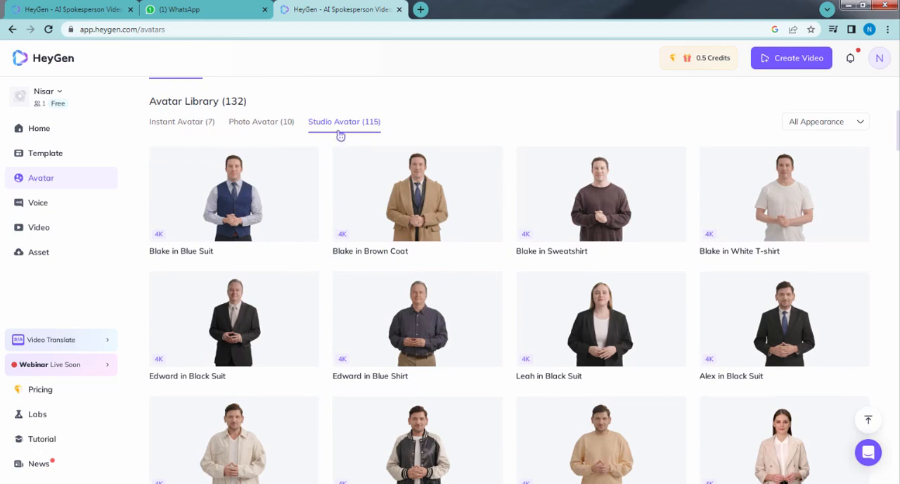
{"action": "mouse_move", "coordinate": [297, 199]}
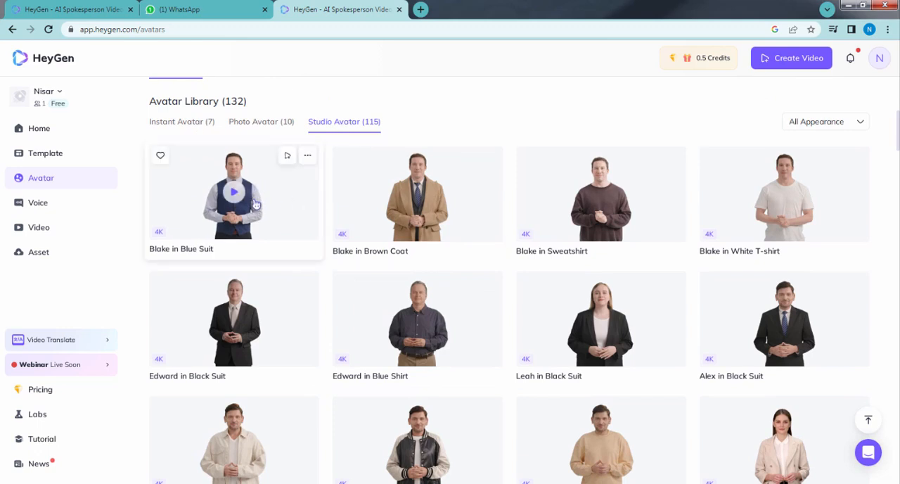
{"action": "left_click", "coordinate": [171, 123]}
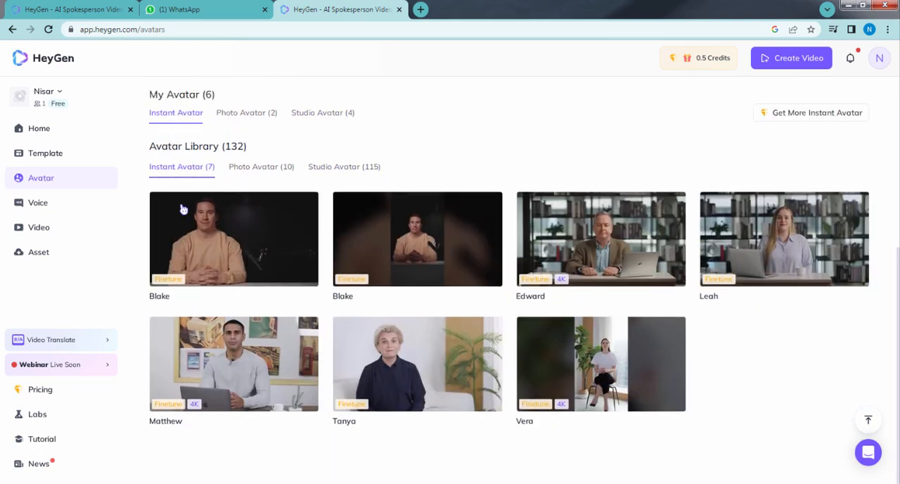
{"action": "left_click", "coordinate": [252, 169]}
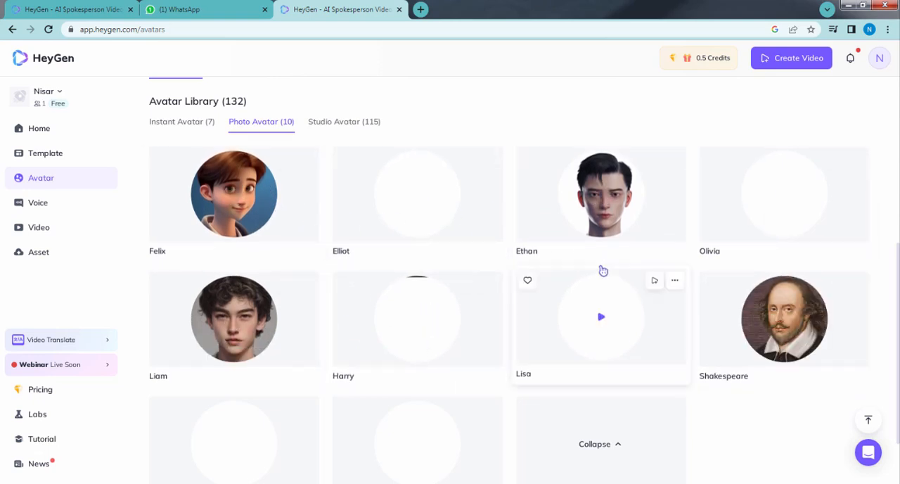
{"action": "scroll", "coordinate": [369, 229], "scroll_direction": "down", "scroll_amount": 2}
{"action": "scroll", "coordinate": [303, 248], "scroll_direction": "up", "scroll_amount": 6}
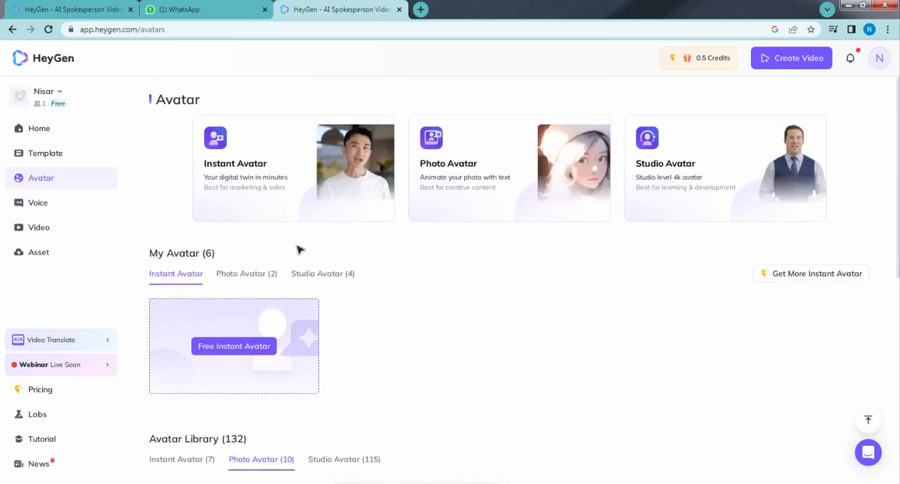
Show the studio avatars under My Avatar and look through the avatars below them.
{"action": "left_click", "coordinate": [314, 276]}
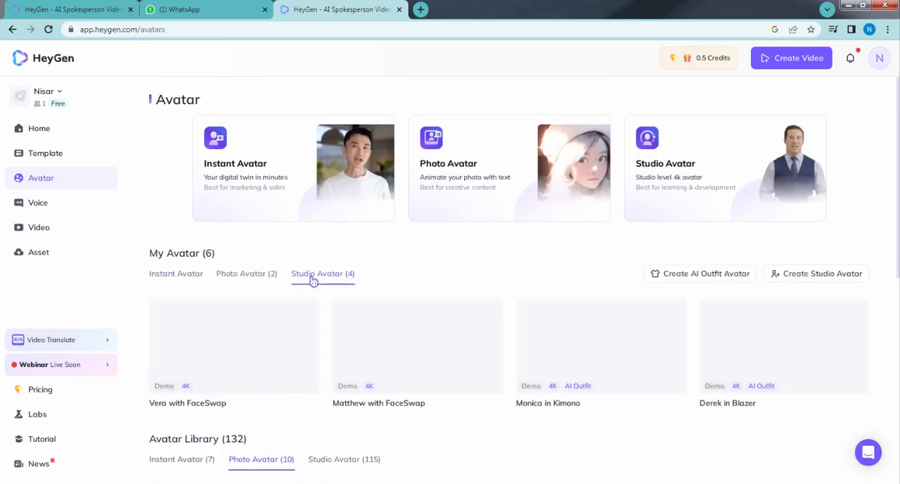
{"action": "scroll", "coordinate": [316, 277], "scroll_direction": "down", "scroll_amount": 2}
{"action": "scroll", "coordinate": [316, 275], "scroll_direction": "down", "scroll_amount": 2}
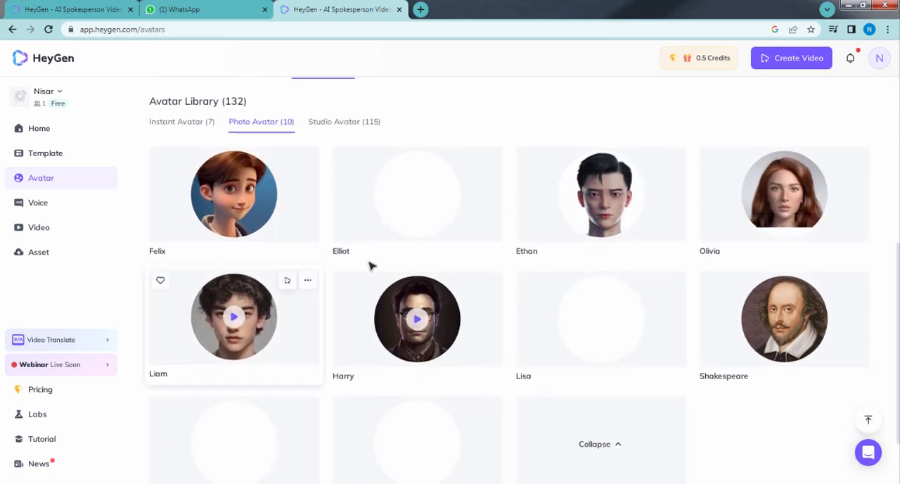
{"action": "scroll", "coordinate": [295, 200], "scroll_direction": "up", "scroll_amount": 2}
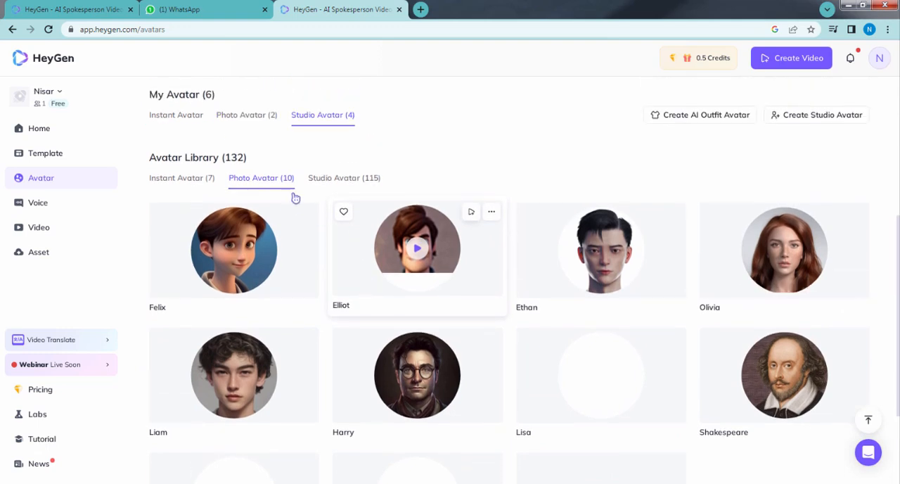
Create a landscape video from the library's studio avatar Vera in T-shirt and preview its default script line.
{"action": "left_click", "coordinate": [343, 185]}
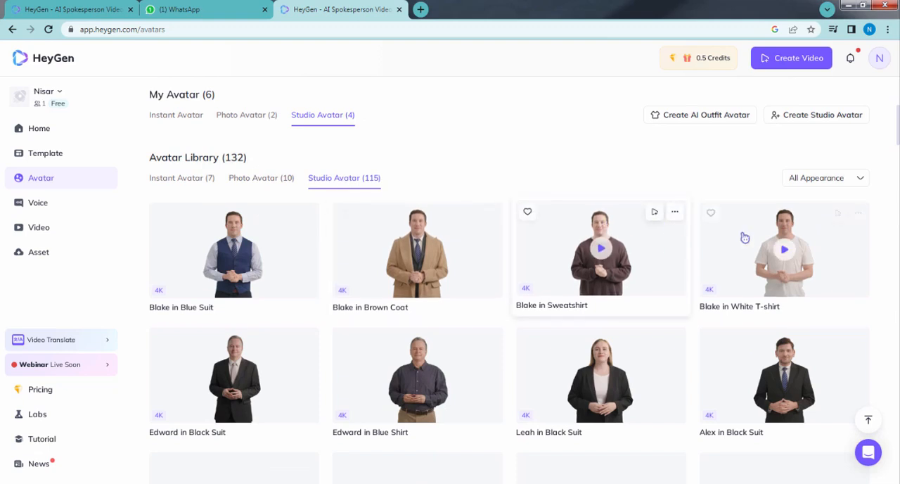
{"action": "scroll", "coordinate": [325, 367], "scroll_direction": "down", "scroll_amount": 1}
{"action": "scroll", "coordinate": [325, 367], "scroll_direction": "down", "scroll_amount": 3}
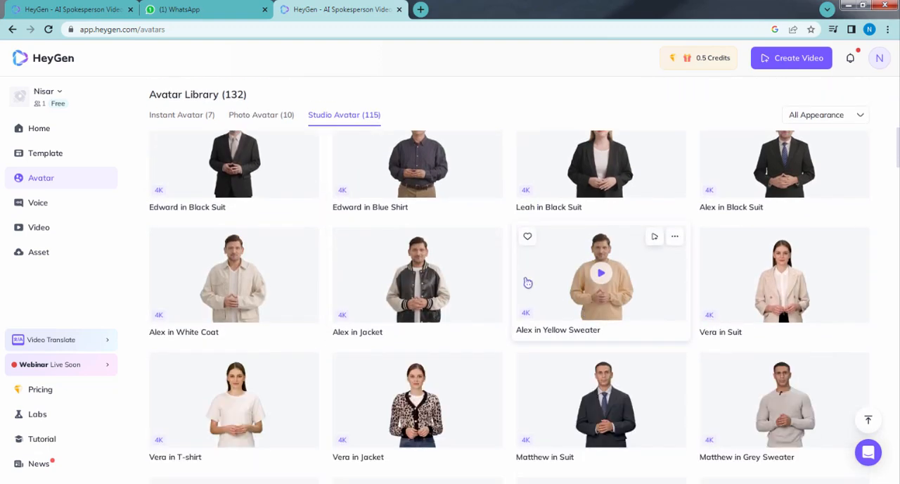
{"action": "scroll", "coordinate": [738, 293], "scroll_direction": "down", "scroll_amount": 2}
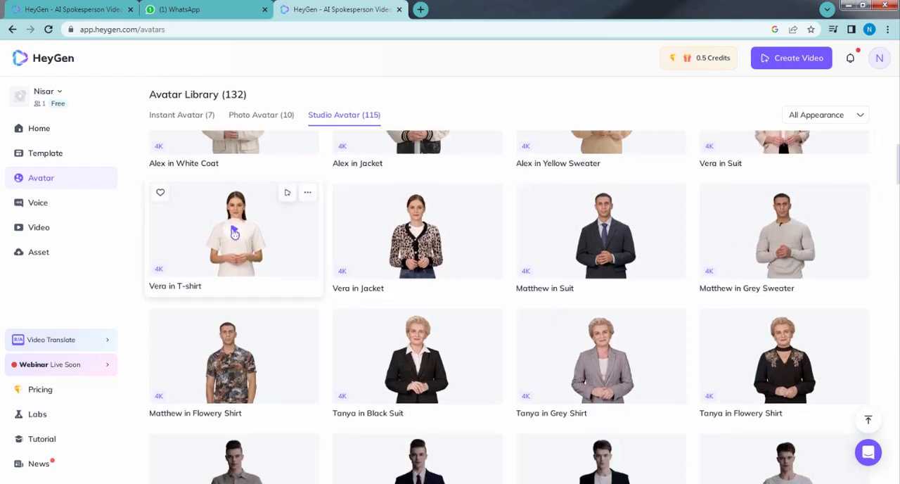
{"action": "left_click", "coordinate": [235, 234]}
{"action": "left_click", "coordinate": [491, 423]}
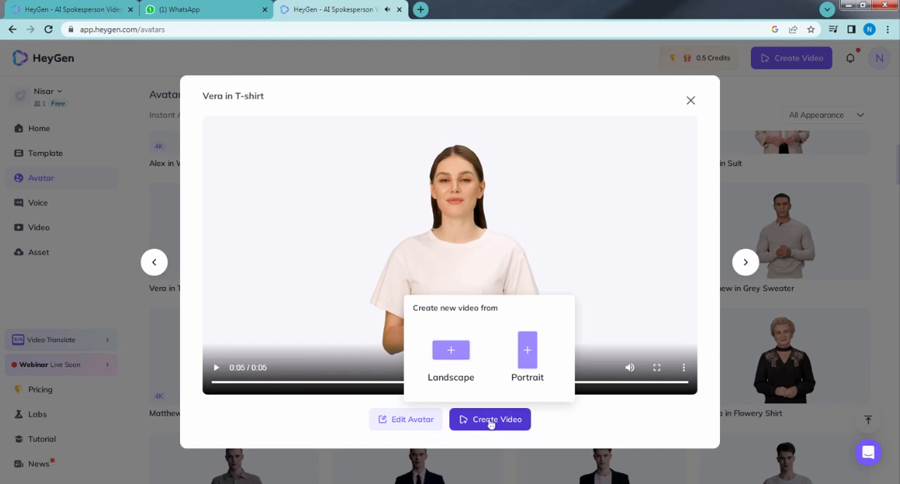
{"action": "left_click", "coordinate": [451, 346]}
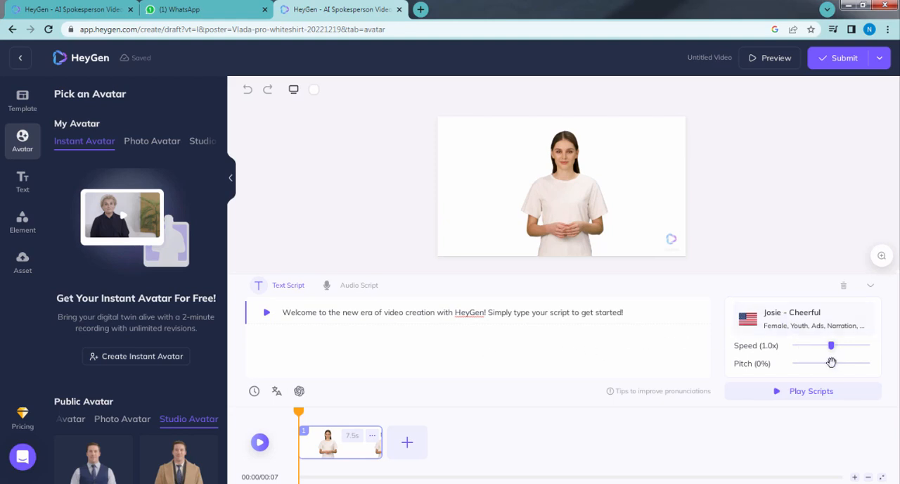
{"action": "left_click", "coordinate": [268, 315]}
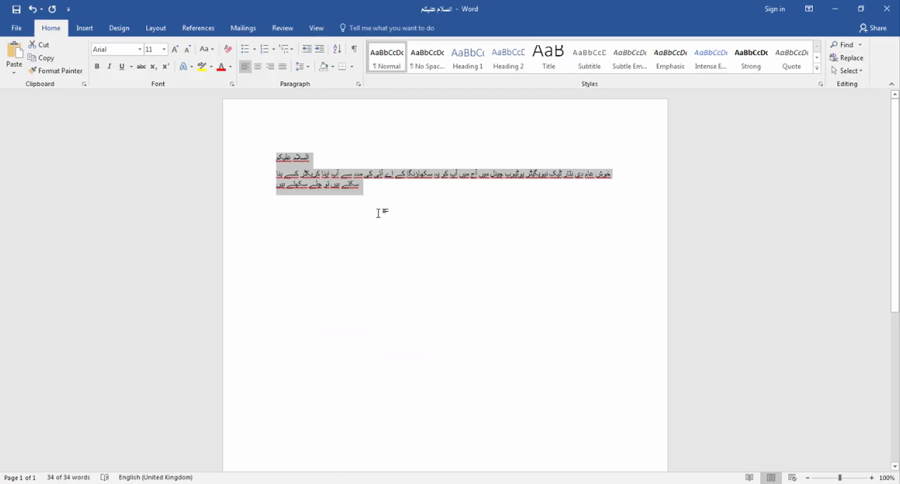
Switch to the Word document and copy its entire Urdu script.
{"action": "left_click", "coordinate": [380, 212]}
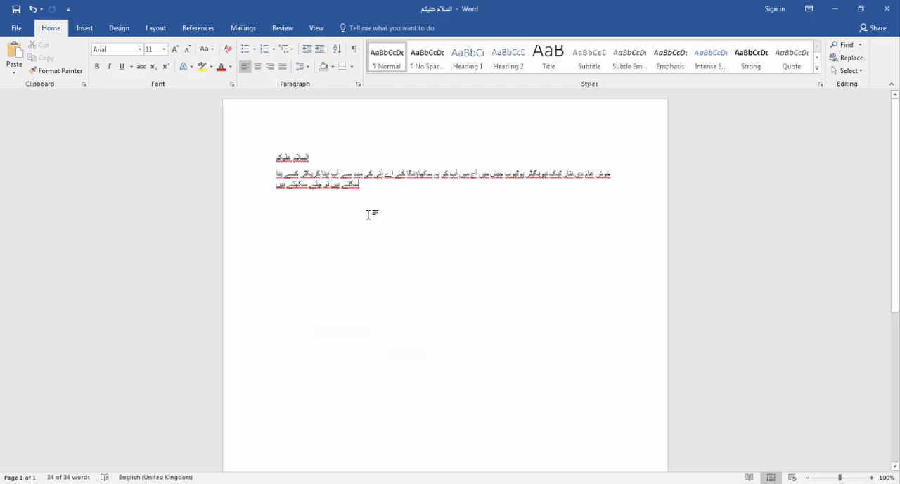
{"action": "scroll", "coordinate": [296, 161], "scroll_direction": "up", "scroll_amount": 7, "text": "ctrl"}
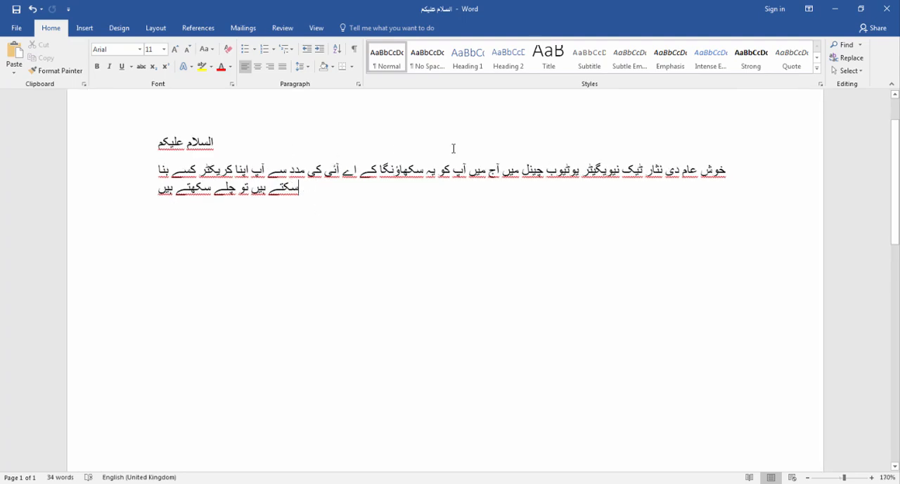
{"action": "left_click_drag", "start_coordinate": [160, 142], "coordinate": [312, 189]}
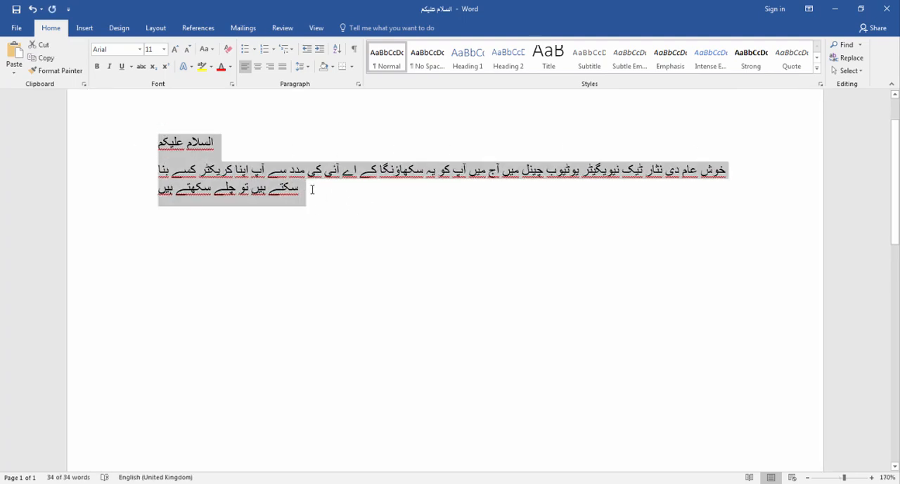
{"action": "right_click", "coordinate": [265, 175]}
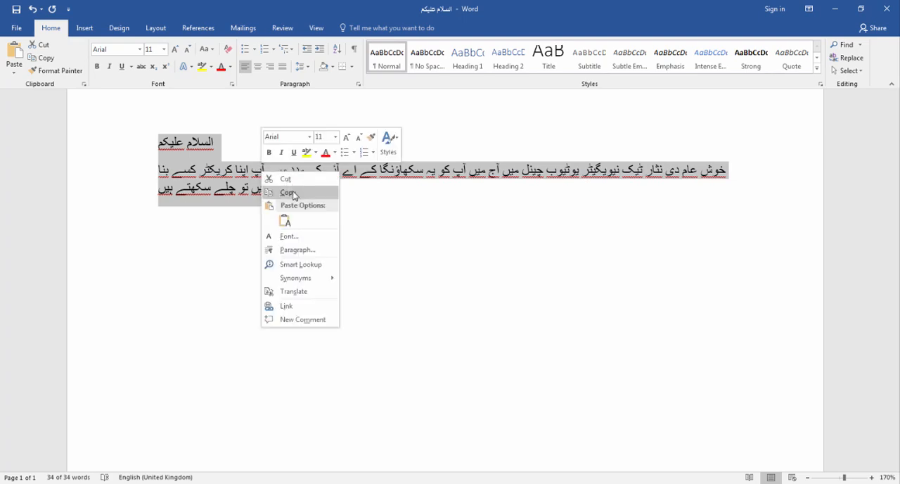
{"action": "left_click", "coordinate": [294, 193]}
Return to HeyGen and replace the default text script with the copied Urdu script.
{"action": "left_click", "coordinate": [315, 483]}
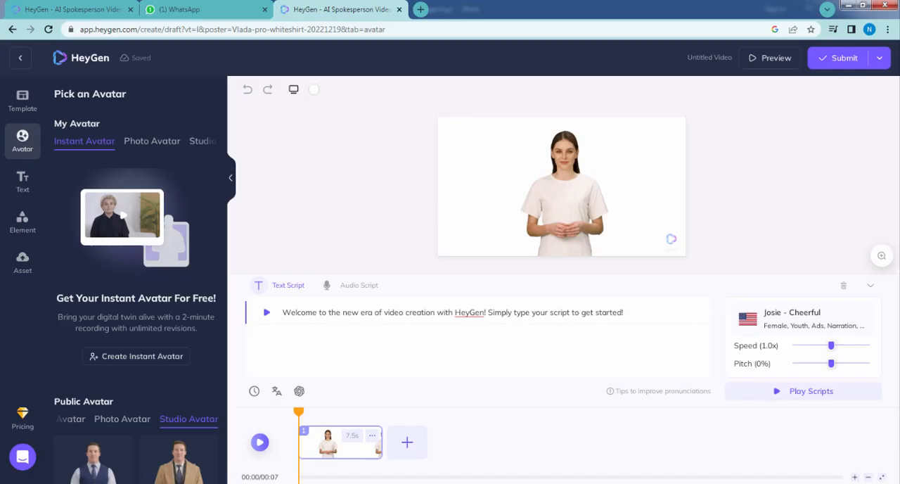
{"action": "left_click_drag", "start_coordinate": [628, 311], "coordinate": [273, 315]}
{"action": "right_click", "coordinate": [307, 315]}
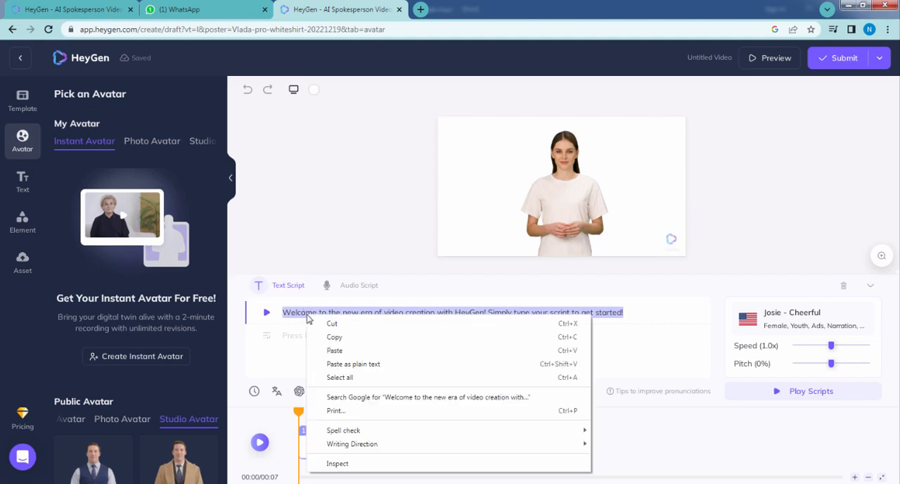
{"action": "left_click", "coordinate": [335, 350]}
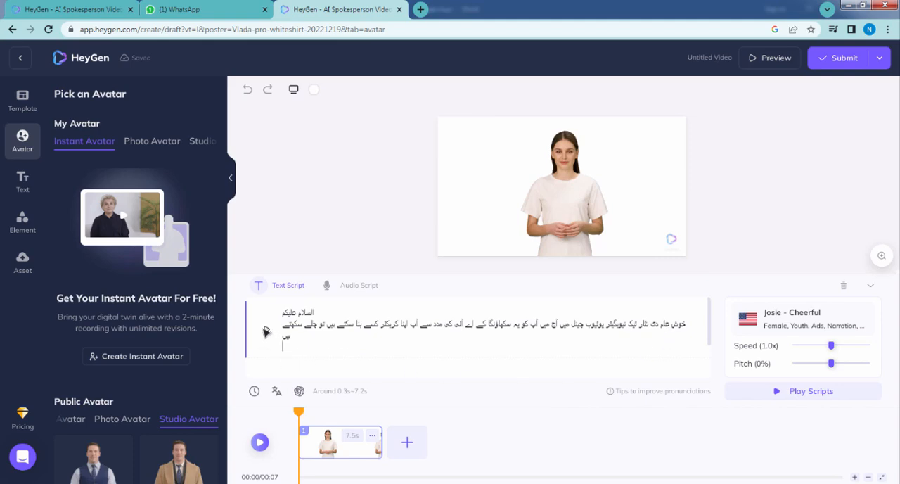
Open the AI voice selection for the script, filter the public voices to Urdu and check the gender options.
{"action": "left_click", "coordinate": [794, 324]}
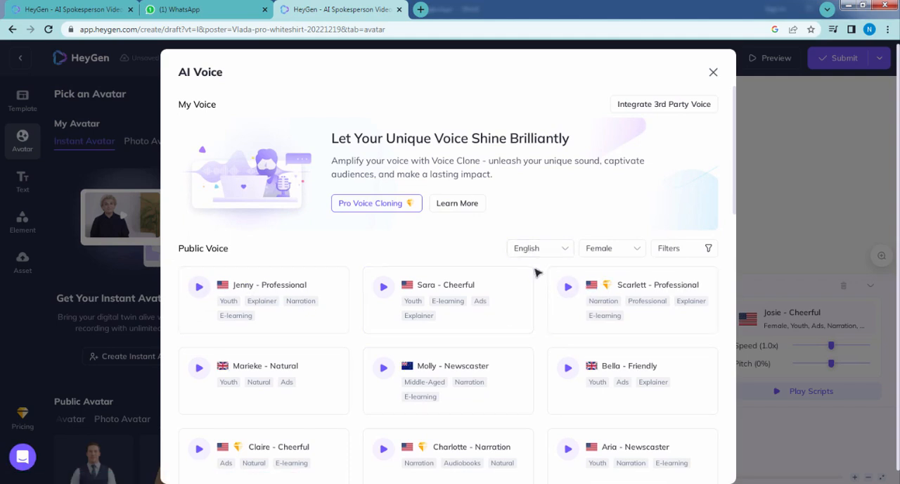
{"action": "scroll", "coordinate": [467, 264], "scroll_direction": "down", "scroll_amount": 1}
{"action": "left_click", "coordinate": [563, 193]}
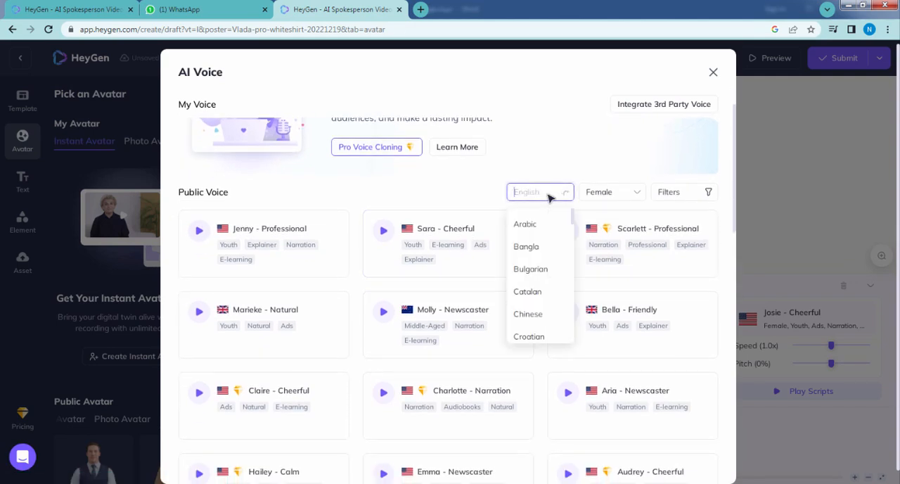
{"action": "scroll", "coordinate": [545, 246], "scroll_direction": "down", "scroll_amount": 5}
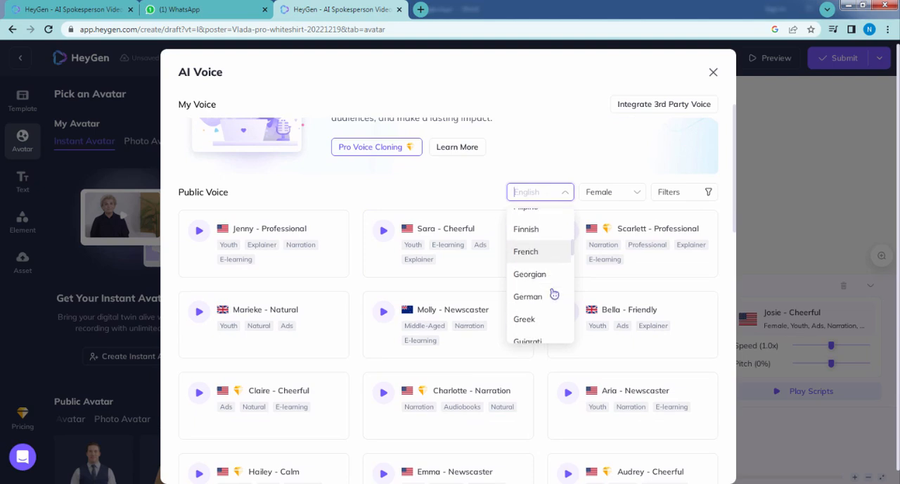
{"action": "scroll", "coordinate": [532, 305], "scroll_direction": "down", "scroll_amount": 5}
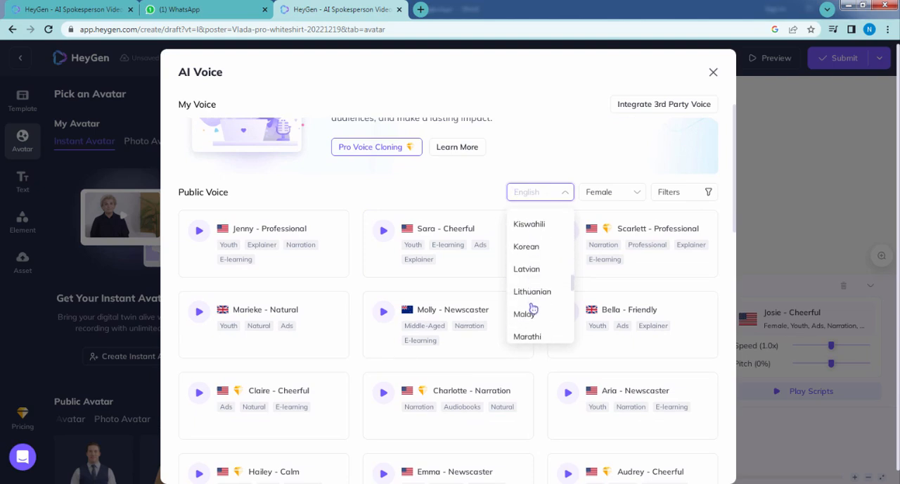
{"action": "scroll", "coordinate": [533, 310], "scroll_direction": "down", "scroll_amount": 5}
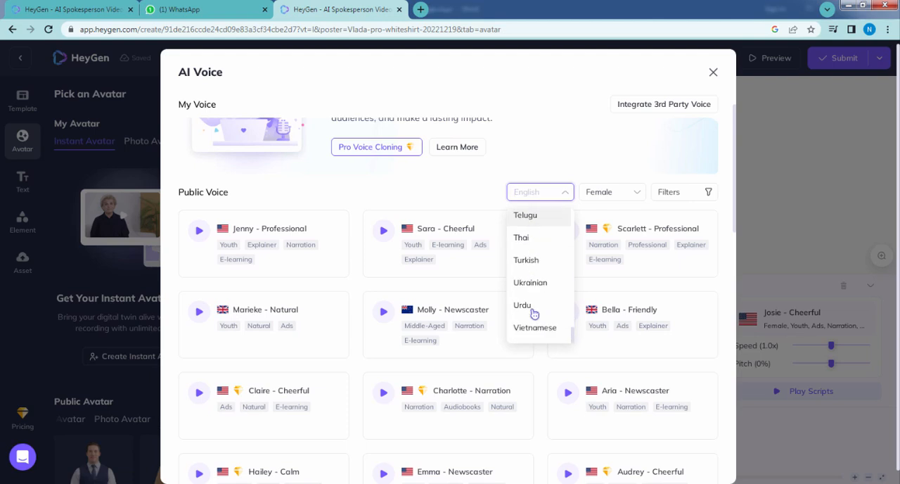
{"action": "left_click", "coordinate": [528, 310]}
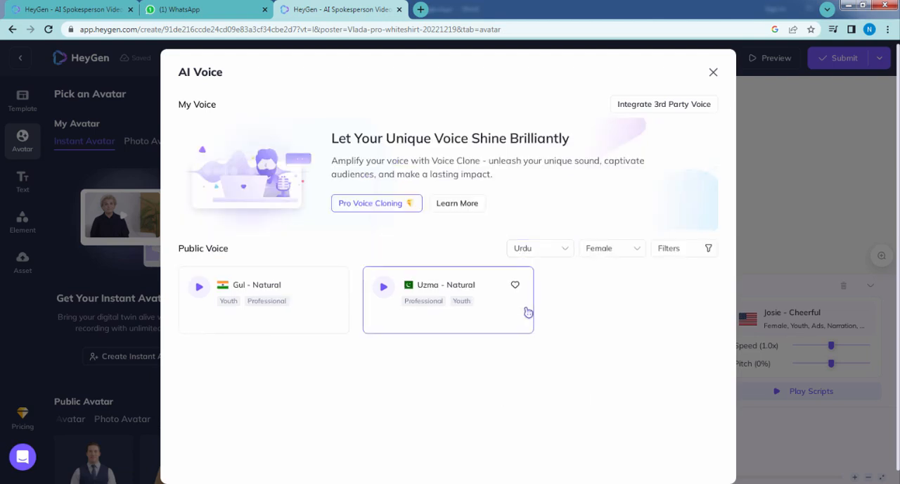
{"action": "left_click", "coordinate": [635, 250]}
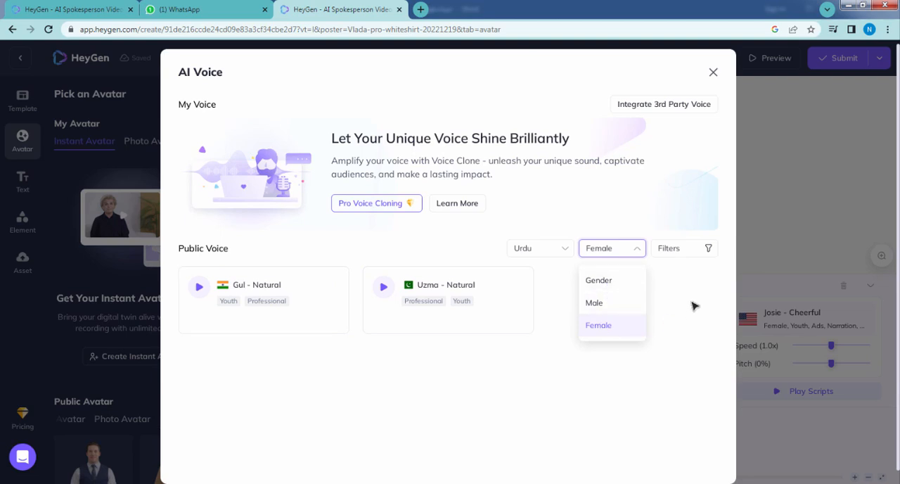
{"action": "left_click", "coordinate": [664, 294]}
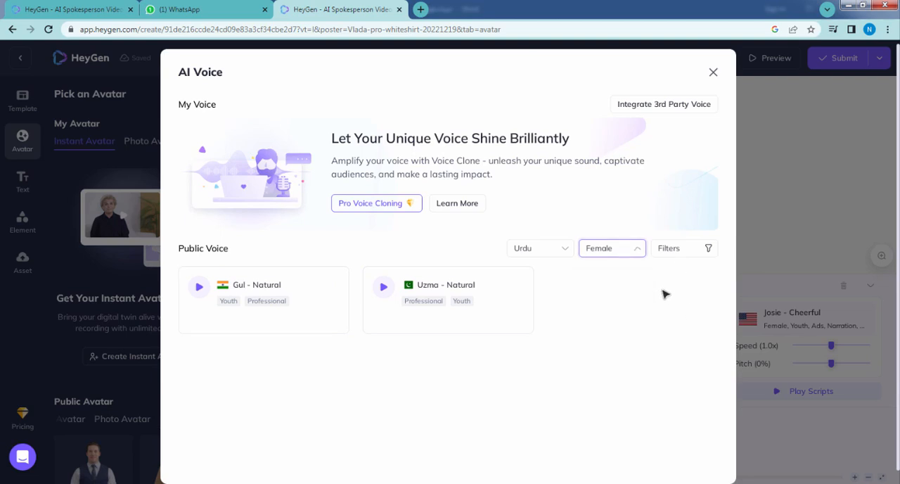
Check the additional voice filters, preview the female Urdu voice Uzma - Natural and apply it to the script.
{"action": "left_click", "coordinate": [706, 249]}
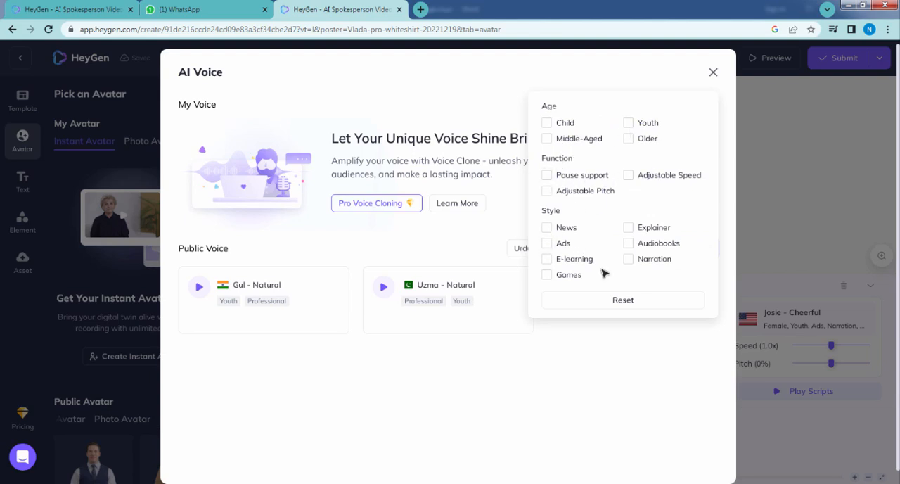
{"action": "left_click", "coordinate": [614, 335]}
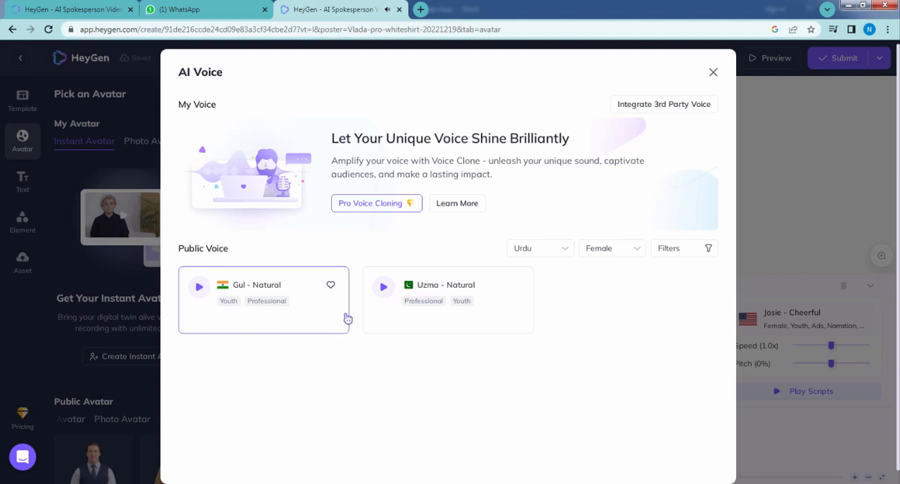
{"action": "left_click", "coordinate": [384, 288]}
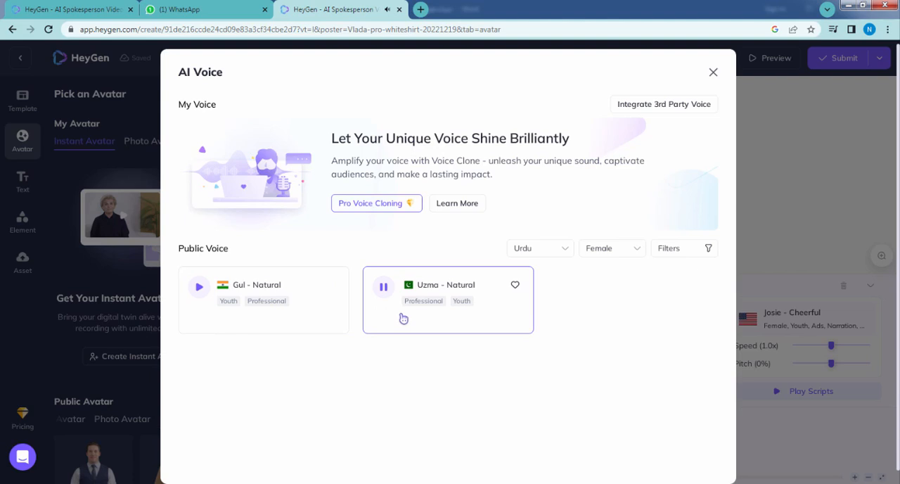
{"action": "left_click", "coordinate": [476, 322]}
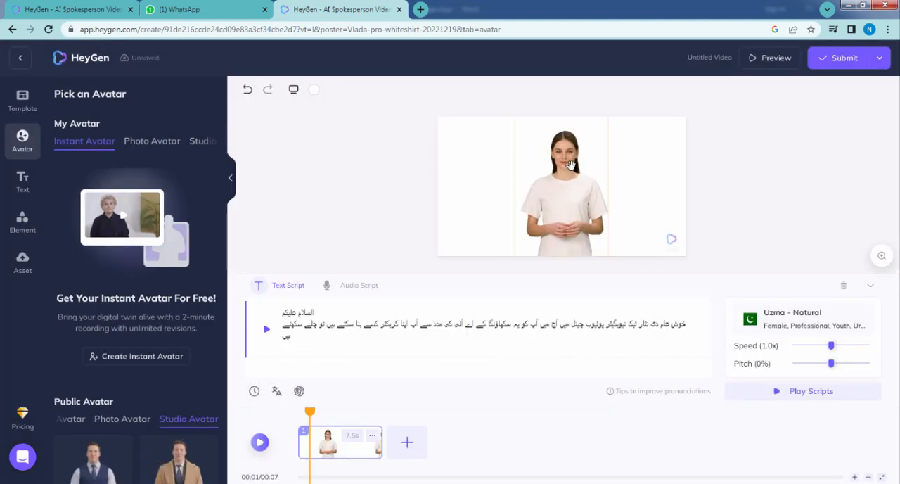
Play the script with the chosen voice, slow the voice speed to 0.7x and listen to it again.
{"action": "left_click", "coordinate": [268, 332]}
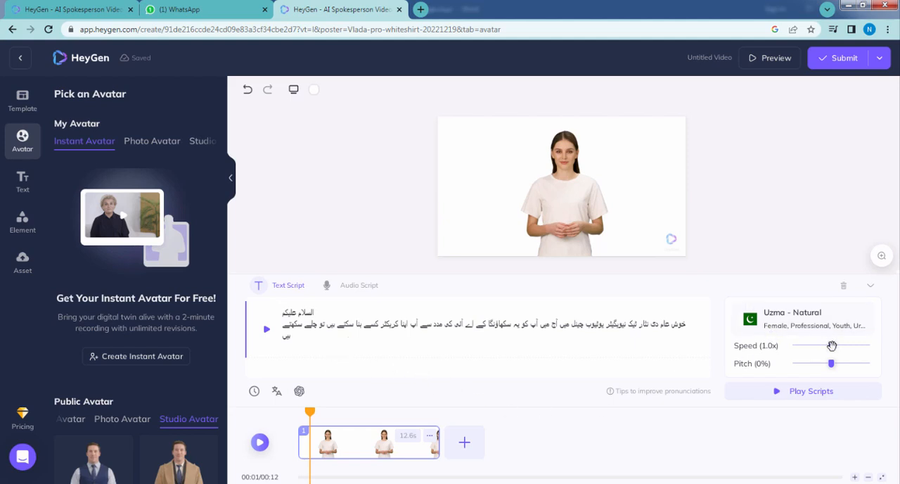
{"action": "left_click_drag", "start_coordinate": [831, 346], "coordinate": [810, 346]}
{"action": "left_click", "coordinate": [266, 328]}
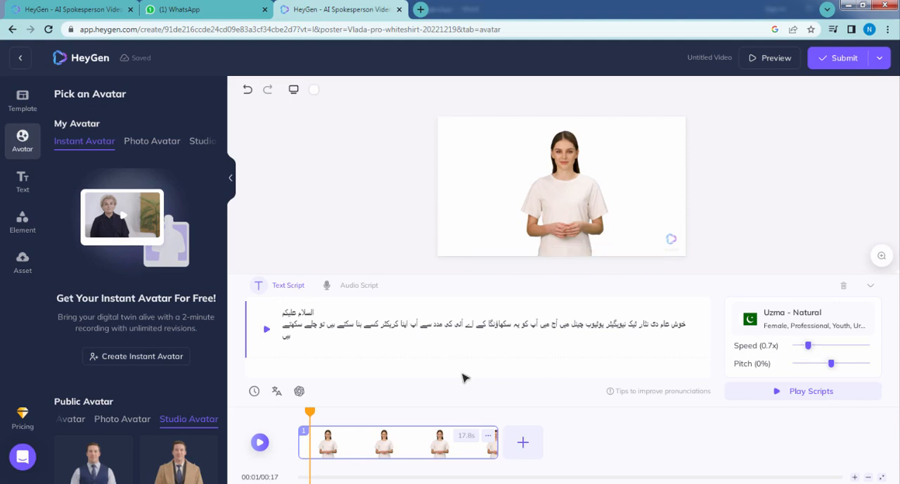
Preview the full video and submit it for production, confirming the use of credits.
{"action": "left_click", "coordinate": [760, 62]}
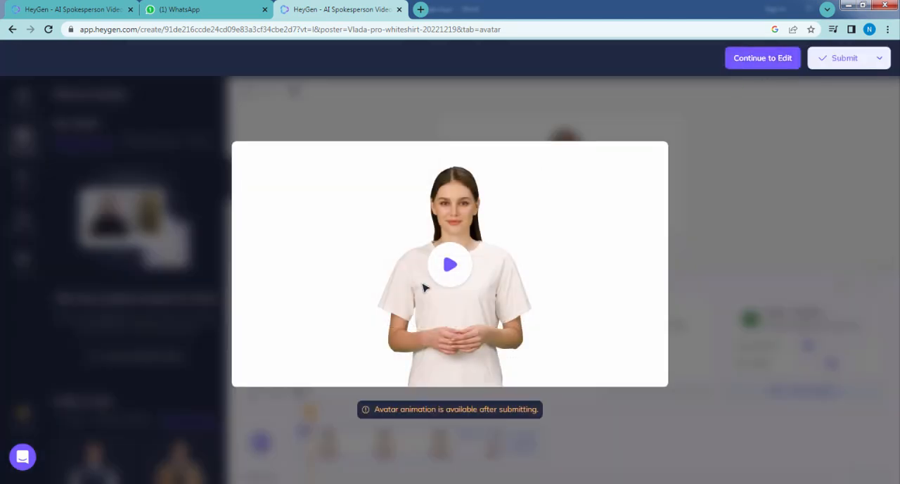
{"action": "left_click", "coordinate": [452, 266]}
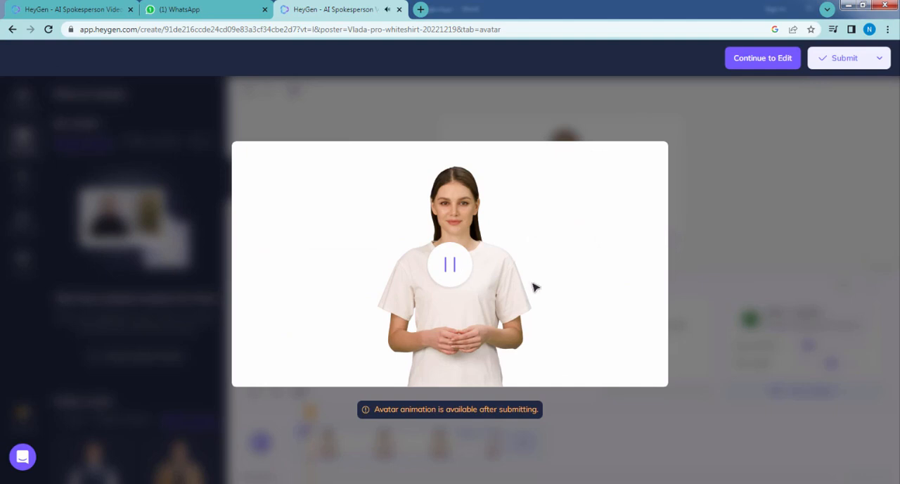
{"action": "left_click_drag", "start_coordinate": [376, 411], "coordinate": [540, 422]}
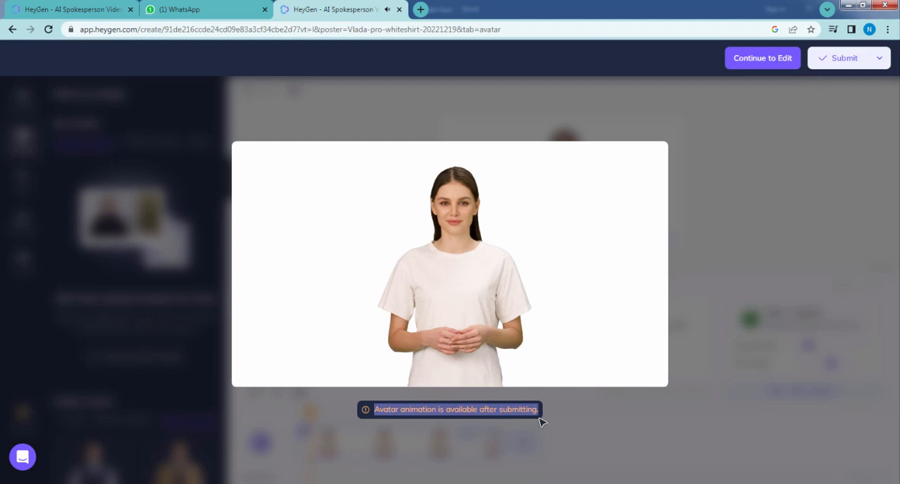
{"action": "left_click", "coordinate": [541, 421]}
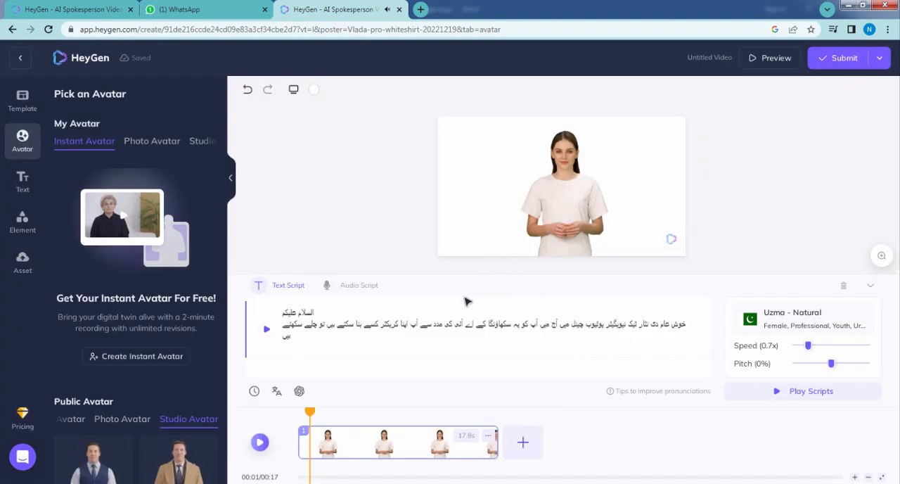
{"action": "left_click", "coordinate": [836, 62]}
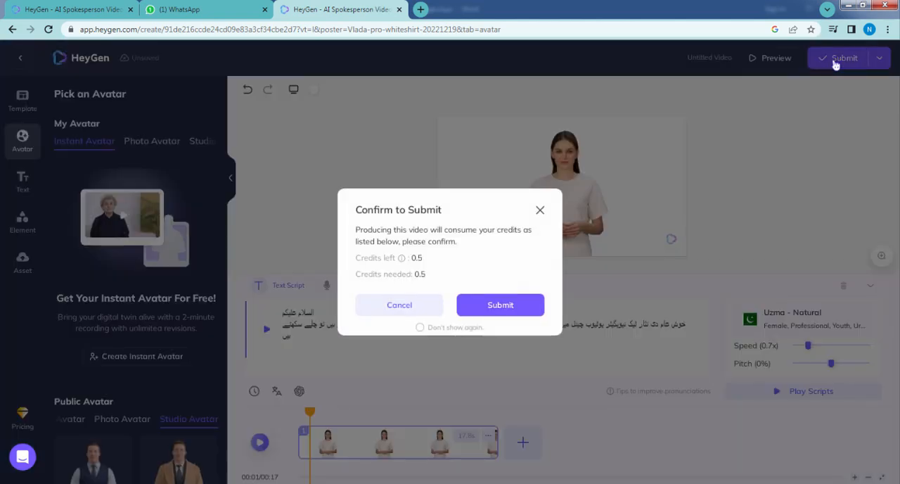
{"action": "left_click", "coordinate": [508, 312]}
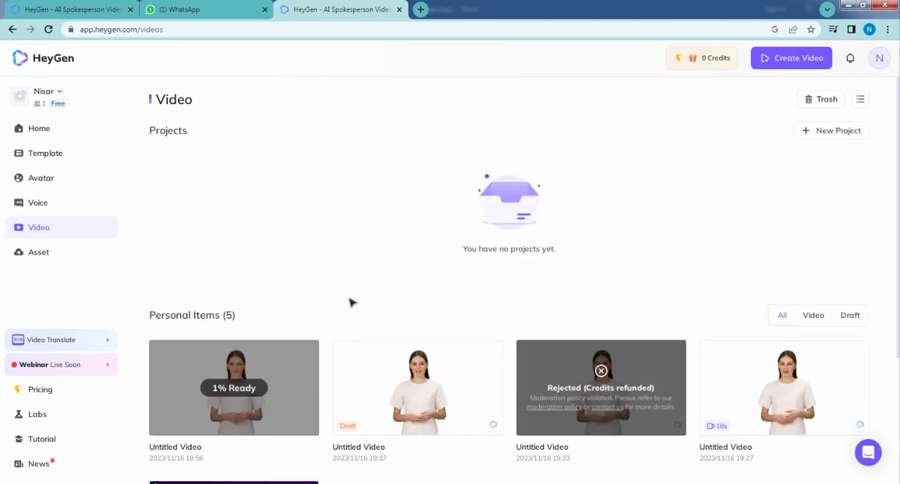
Watch the newly produced video from the personal items in full screen and download the original video in 1080P.
{"action": "scroll", "coordinate": [352, 301], "scroll_direction": "down", "scroll_amount": 3}
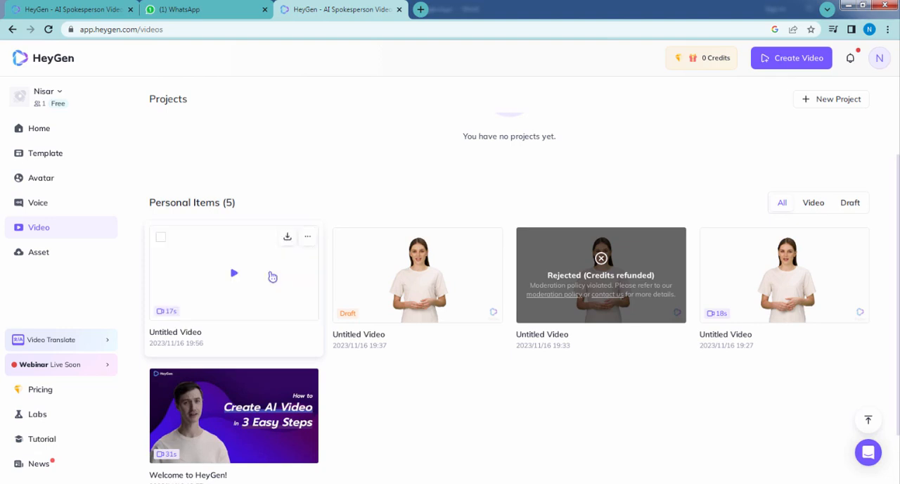
{"action": "left_click", "coordinate": [234, 273]}
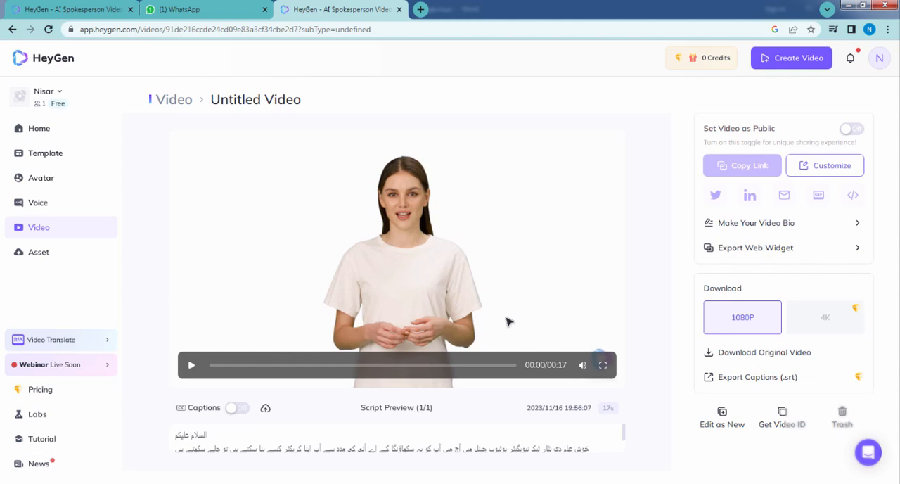
{"action": "left_click", "coordinate": [603, 366]}
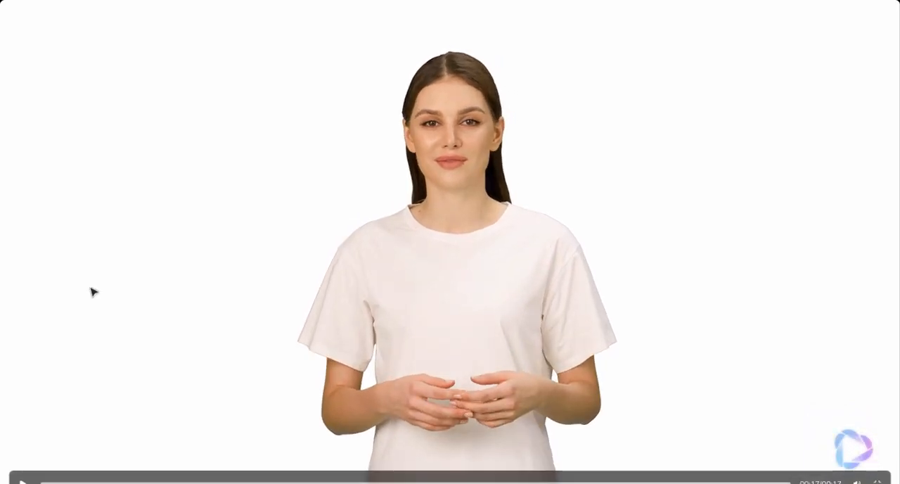
{"action": "key", "text": "Escape"}
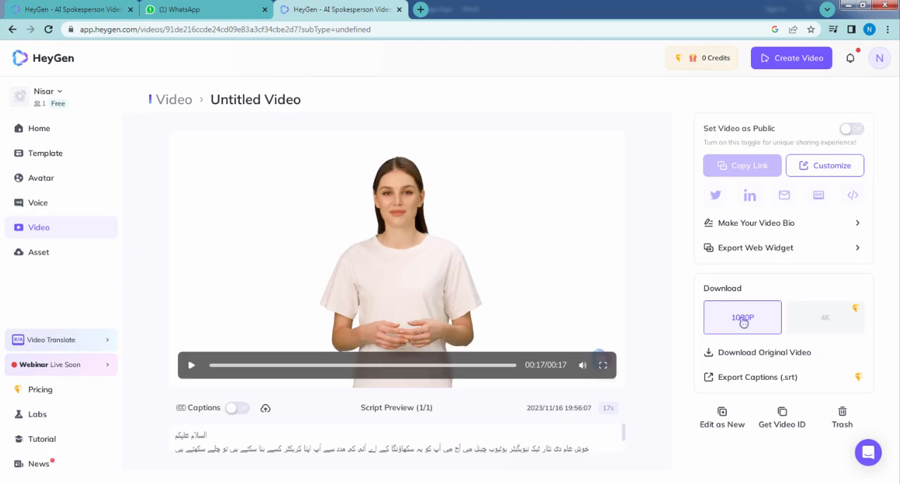
{"action": "left_click", "coordinate": [754, 359]}
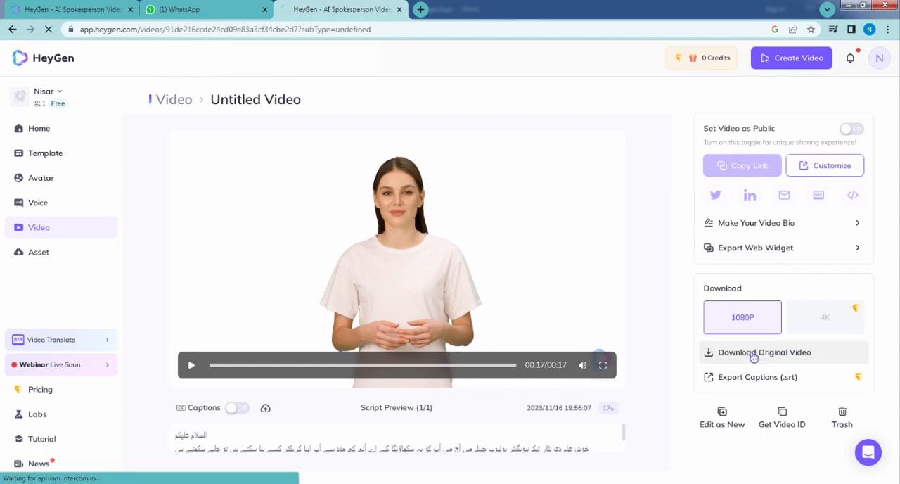